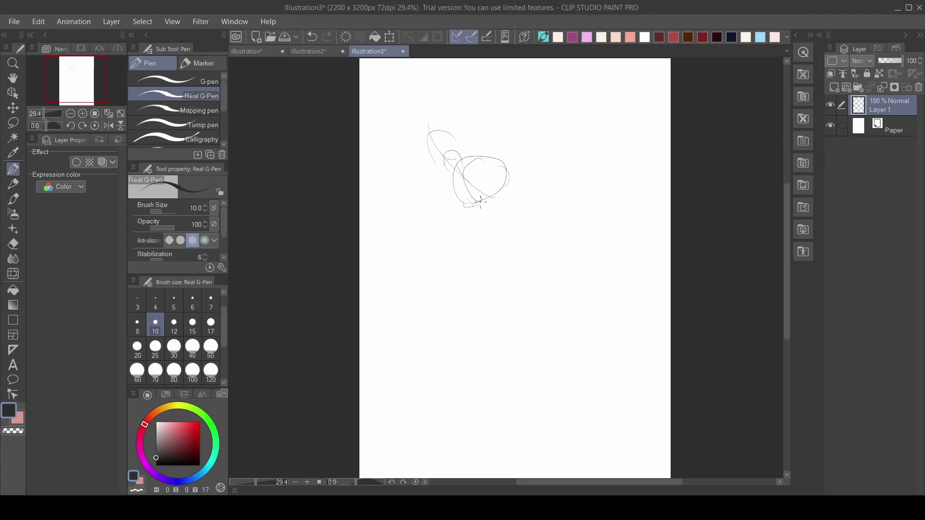
# - Sketch the first figure's two bent legs as single lines extending from the pelvis, with joints at the knees
pyautogui.moveTo(505, 180)
pyautogui.mouseDown()
pyautogui.moveTo(543, 174)
pyautogui.moveTo(575, 140)
pyautogui.mouseUp()
pyautogui.hotkey('ctrl', 'z')
pyautogui.moveTo(503, 167); pyautogui.dragTo(514, 156)
pyautogui.moveTo(512, 157); pyautogui.dragTo(516, 118)
# - Sketch the first figure's two raised arms as lines, with elbow joints and simple hand shapes at the ends
pyautogui.moveTo(443, 133)
pyautogui.mouseDown()
pyautogui.moveTo(455, 133)
pyautogui.moveTo(470, 97)
pyautogui.mouseUp()
pyautogui.hotkey('ctrl', 'z')
pyautogui.moveTo(468, 136); pyautogui.dragTo(475, 136)
pyautogui.moveTo(474, 135)
pyautogui.mouseDown()
pyautogui.moveTo(488, 104)
pyautogui.moveTo(471, 94)
pyautogui.mouseUp()
pyautogui.hotkey('ctrl', 'z')
pyautogui.moveTo(471, 93)
pyautogui.mouseDown()
pyautogui.moveTo(481, 67)
pyautogui.moveTo(431, 165)
pyautogui.moveTo(454, 144)
pyautogui.mouseUp()
pyautogui.scroll(2, 435, 148)
pyautogui.hotkey('ctrl', 'z')
pyautogui.moveTo(459, 200)
pyautogui.mouseDown()
pyautogui.moveTo(488, 175)
pyautogui.moveTo(477, 188)
pyautogui.mouseUp()
# - Draw curved cross guide lines over the first figure's chest and pelvis
pyautogui.moveTo(336, 218); pyautogui.dragTo(340, 245)
pyautogui.hotkey('ctrl', 'z')
pyautogui.moveTo(395, 265); pyautogui.dragTo(333, 319)
pyautogui.moveTo(479, 306); pyautogui.dragTo(387, 395)
pyautogui.hotkey('ctrl', 'z')
pyautogui.hotkey('ctrl', 'z')
# - Sketch the first figure's oval head above the chest, with a curved centre line and an eye-level guide across it
pyautogui.moveTo(334, 241)
pyautogui.mouseDown()
pyautogui.moveTo(364, 208)
pyautogui.moveTo(388, 223)
pyautogui.moveTo(369, 204)
pyautogui.moveTo(377, 236)
pyautogui.mouseUp()
pyautogui.hotkey('ctrl', 'z')
pyautogui.hotkey('ctrl', 'z')
pyautogui.hotkey('ctrl', 'z')
pyautogui.hotkey('ctrl', 'z')
pyautogui.moveTo(342, 186); pyautogui.dragTo(336, 261)
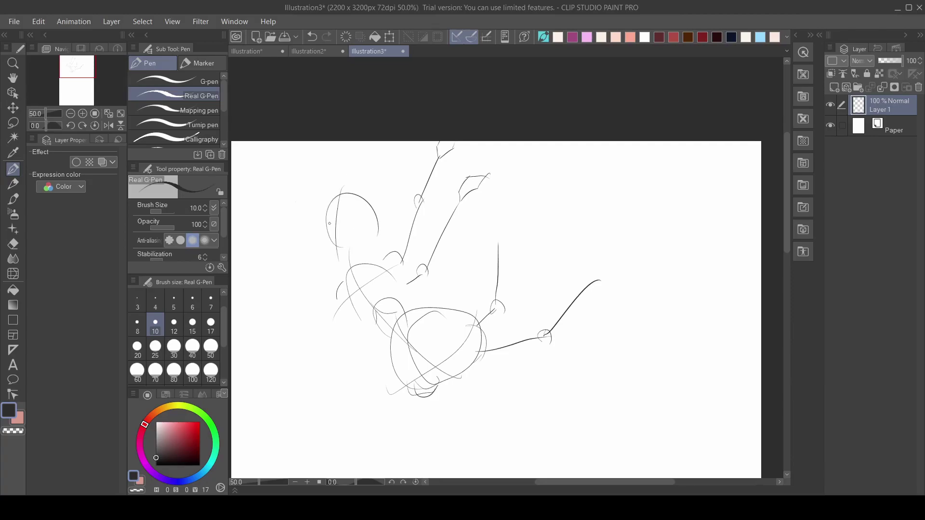
pyautogui.hotkey('ctrl', 'z')
pyautogui.moveTo(328, 189); pyautogui.dragTo(347, 279)
pyautogui.hotkey('ctrl', 'z')
pyautogui.moveTo(319, 247)
pyautogui.mouseDown()
pyautogui.moveTo(363, 199)
pyautogui.moveTo(372, 207)
pyautogui.mouseUp()
pyautogui.hotkey('ctrl', 'z')
# - Add simple angular feet to the ends of the first figure's two legs
pyautogui.moveTo(497, 240)
pyautogui.mouseDown()
pyautogui.moveTo(503, 201)
pyautogui.moveTo(518, 208)
pyautogui.mouseUp()
pyautogui.moveTo(598, 280); pyautogui.dragTo(635, 272)
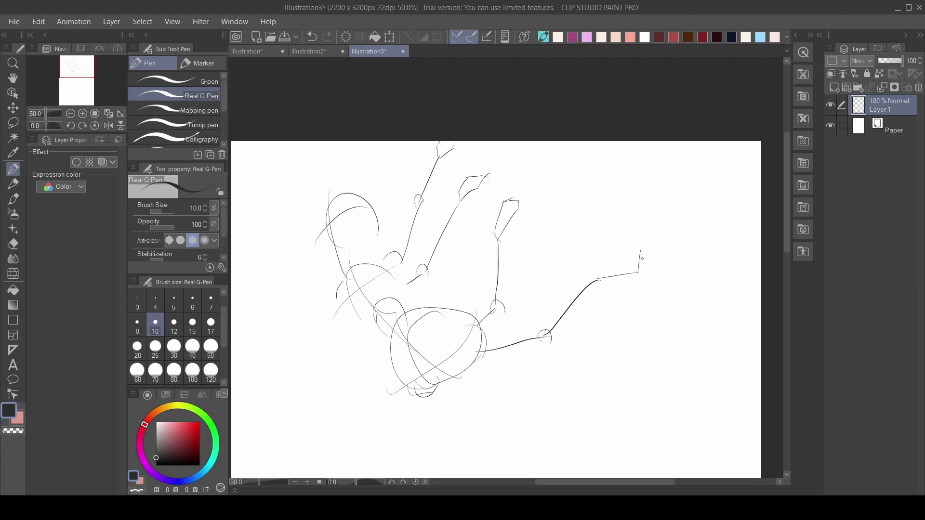
pyautogui.moveTo(592, 282); pyautogui.dragTo(625, 253)
# - Sketch short jaw and neck lines between the first figure's head and chest
pyautogui.scroll(1, 627, 249)
pyautogui.scroll(-9, 627, 249)
pyautogui.moveTo(98, 78); pyautogui.dragTo(104, 92)
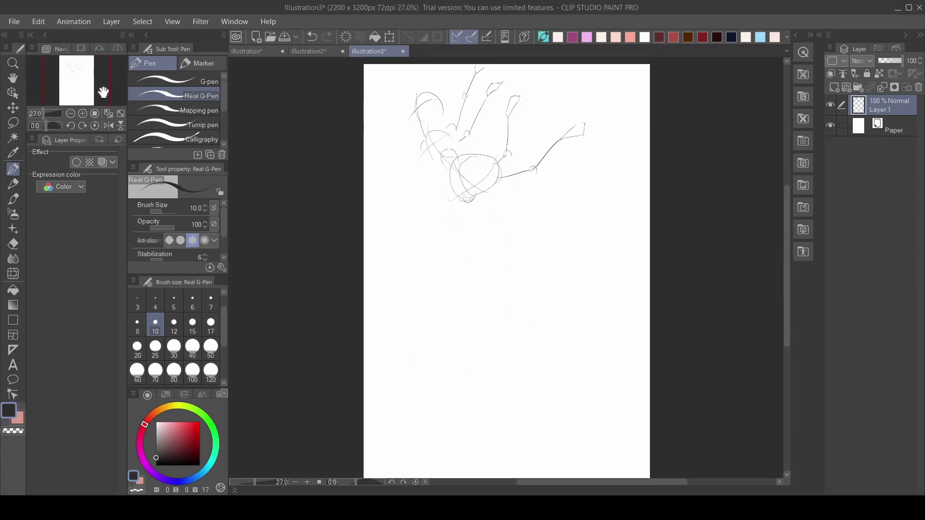
pyautogui.scroll(-2, 416, 123)
pyautogui.scroll(5, 417, 123)
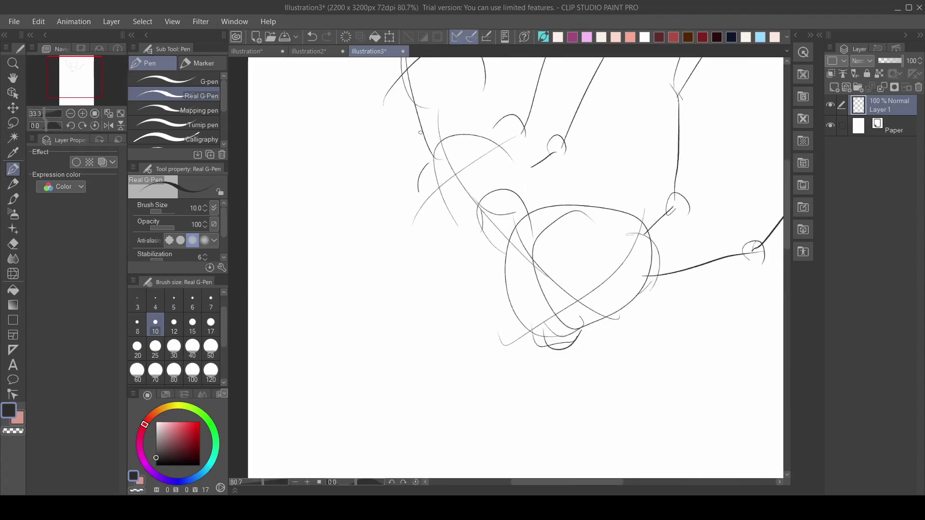
pyautogui.moveTo(428, 139); pyautogui.dragTo(470, 115)
pyautogui.hotkey('ctrl', 'z')
pyautogui.moveTo(430, 140); pyautogui.dragTo(461, 116)
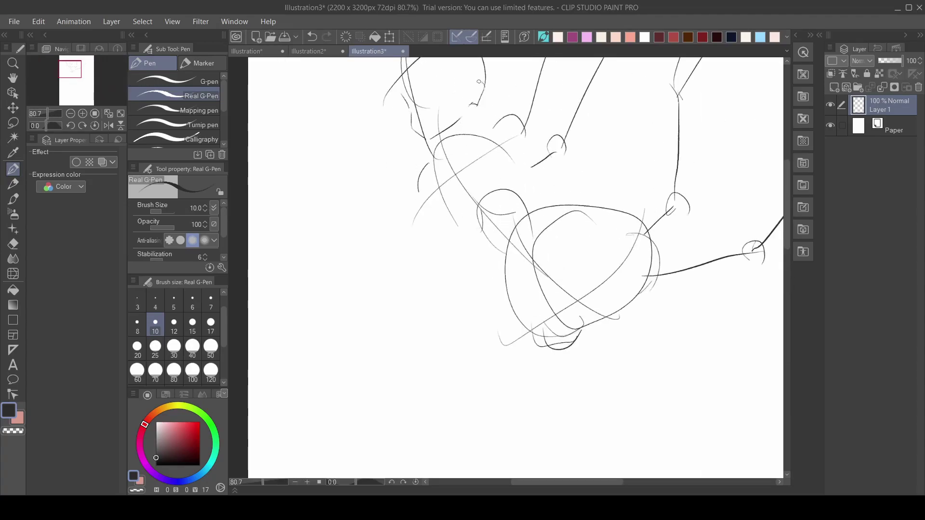
pyautogui.scroll(-3, 568, 183)
pyautogui.hotkey('ctrl', 'z')
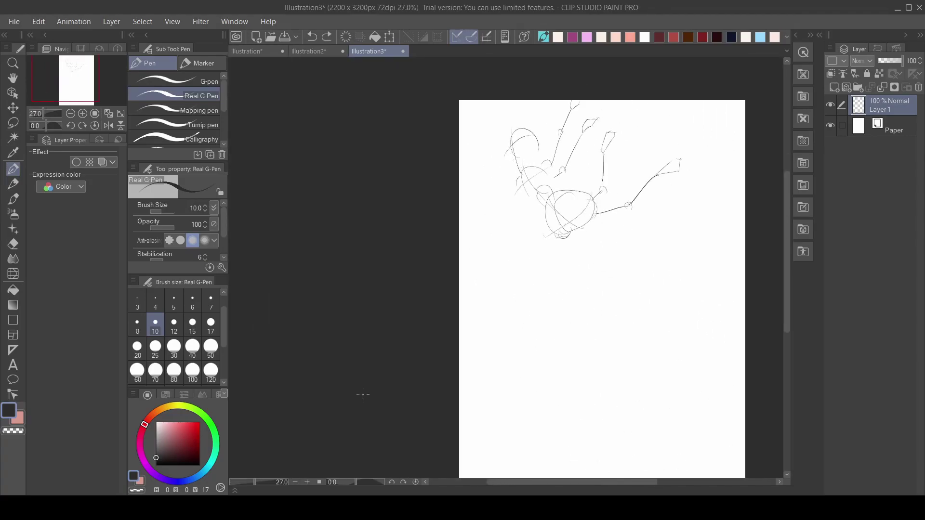
# - Handwrite the label "1." beside the first figure and "2." below it for the next pose
pyautogui.moveTo(481, 130); pyautogui.dragTo(481, 139)
pyautogui.click(490, 140)
pyautogui.moveTo(484, 269); pyautogui.dragTo(496, 277)
pyautogui.click(505, 277)
# - Draw a rounded ribcage arc with a slanted centre line for the second figure beside the label "2."
pyautogui.moveTo(93, 100); pyautogui.dragTo(80, 85)
pyautogui.scroll(-1, 433, 231)
pyautogui.scroll(2, 436, 235)
pyautogui.moveTo(444, 208); pyautogui.dragTo(419, 259)
pyautogui.hotkey('ctrl', 'z')
pyautogui.moveTo(449, 206); pyautogui.dragTo(428, 259)
pyautogui.moveTo(415, 238)
pyautogui.mouseDown()
pyautogui.moveTo(449, 211)
pyautogui.moveTo(454, 237)
pyautogui.mouseUp()
pyautogui.moveTo(441, 255)
pyautogui.mouseDown()
pyautogui.moveTo(435, 243)
pyautogui.moveTo(419, 312)
pyautogui.moveTo(453, 294)
pyautogui.mouseUp()
pyautogui.hotkey('ctrl', 'z')
pyautogui.hotkey('ctrl', 'z')
pyautogui.hotkey('ctrl', 'z')
pyautogui.moveTo(389, 307); pyautogui.dragTo(435, 311)
pyautogui.moveTo(391, 280); pyautogui.dragTo(444, 312)
pyautogui.moveTo(415, 203); pyautogui.dragTo(470, 239)
pyautogui.hotkey('ctrl', 'z')
pyautogui.hotkey('ctrl', 'z')
pyautogui.hotkey('ctrl', 'z')
pyautogui.hotkey('ctrl', 'z')
pyautogui.hotkey('ctrl', 'z')
pyautogui.hotkey('ctrl', 'z')
pyautogui.hotkey('ctrl', 'z')
pyautogui.hotkey('ctrl', 'z')
pyautogui.hotkey('ctrl', 'y')
pyautogui.hotkey('ctrl', 'y')
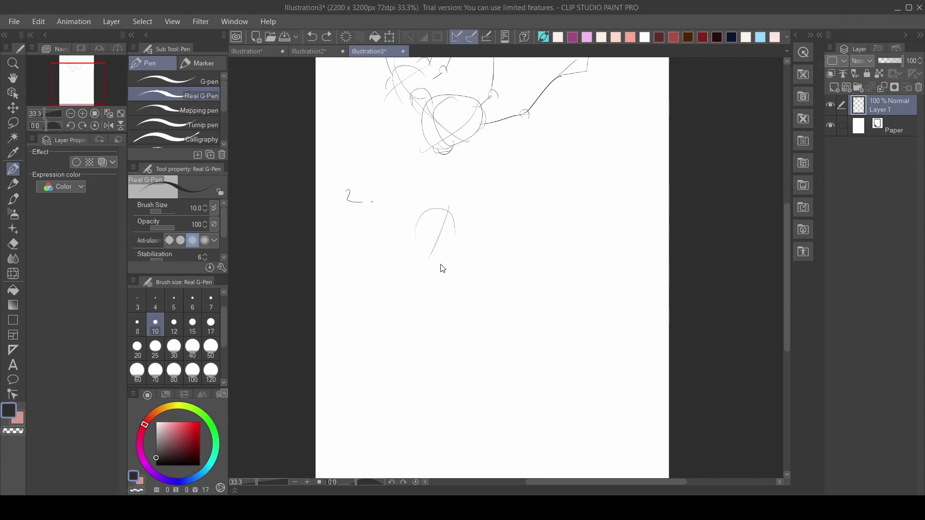
# - Sketch the second figure's waist, pelvis and two legs converging downward, with circles at the knees
pyautogui.hotkey('ctrl', 't')
pyautogui.click(447, 282)
pyautogui.moveTo(415, 240)
pyautogui.mouseDown()
pyautogui.moveTo(450, 254)
pyautogui.moveTo(427, 252)
pyautogui.moveTo(439, 255)
pyautogui.moveTo(400, 274)
pyautogui.mouseUp()
pyautogui.moveTo(449, 254)
pyautogui.mouseDown()
pyautogui.moveTo(433, 288)
pyautogui.moveTo(421, 280)
pyautogui.mouseUp()
pyautogui.moveTo(402, 257)
pyautogui.mouseDown()
pyautogui.moveTo(449, 282)
pyautogui.moveTo(418, 284)
pyautogui.moveTo(450, 278)
pyautogui.moveTo(401, 274)
pyautogui.moveTo(422, 348)
pyautogui.mouseUp()
pyautogui.hotkey('ctrl', 'z')
pyautogui.hotkey('ctrl', 'z')
pyautogui.moveTo(449, 279)
pyautogui.mouseDown()
pyautogui.moveTo(427, 309)
pyautogui.moveTo(420, 356)
pyautogui.mouseUp()
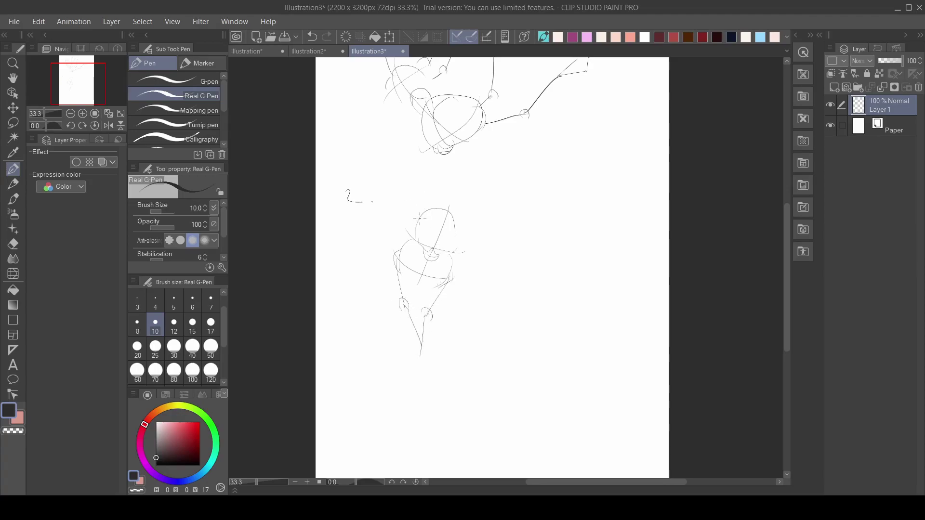
# - Sketch the second figure's bent arm raised up from the shoulder with the elbow pointing outward
pyautogui.moveTo(457, 223); pyautogui.dragTo(466, 292)
pyautogui.hotkey('ctrl', 'z')
pyautogui.moveTo(417, 219); pyautogui.dragTo(388, 174)
pyautogui.moveTo(386, 174)
pyautogui.mouseDown()
pyautogui.moveTo(425, 184)
pyautogui.moveTo(384, 176)
pyautogui.moveTo(396, 213)
pyautogui.moveTo(388, 166)
pyautogui.moveTo(450, 185)
pyautogui.moveTo(449, 208)
pyautogui.moveTo(434, 208)
pyautogui.moveTo(474, 202)
pyautogui.moveTo(457, 209)
pyautogui.moveTo(453, 230)
pyautogui.moveTo(456, 223)
pyautogui.mouseUp()
# - Rework the second figure's head and sloping shoulder line, with the other arm hanging down along the body
pyautogui.hotkey('ctrl', 'z')
pyautogui.hotkey('ctrl', 'z')
pyautogui.hotkey('ctrl', 'z')
pyautogui.hotkey('ctrl', 'z')
pyautogui.hotkey('ctrl', 'z')
pyautogui.hotkey('ctrl', 'z')
pyautogui.hotkey('ctrl', 'z')
pyautogui.hotkey('ctrl', 'z')
pyautogui.hotkey('ctrl', 'z')
pyautogui.hotkey('ctrl', 'z')
pyautogui.hotkey('ctrl', 'z')
pyautogui.moveTo(453, 223)
pyautogui.mouseDown()
pyautogui.moveTo(430, 206)
pyautogui.moveTo(470, 215)
pyautogui.mouseUp()
pyautogui.hotkey('ctrl', 'z')
pyautogui.hotkey('ctrl', 'z')
pyautogui.moveTo(435, 212); pyautogui.dragTo(469, 225)
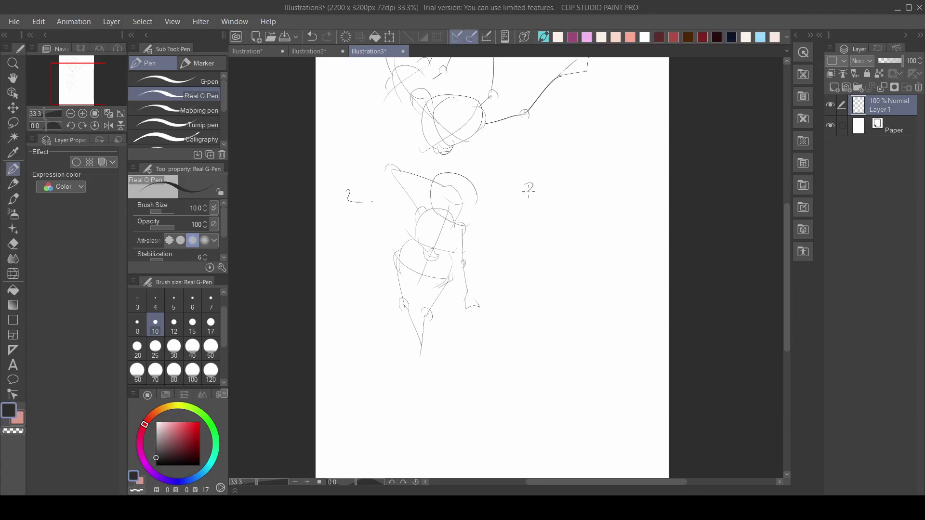
# - Handwrite the label "3." on the opposite side of the second figure for the next pose
pyautogui.moveTo(532, 187); pyautogui.dragTo(529, 199)
pyautogui.click(545, 198)
pyautogui.scroll(1, 549, 198)
pyautogui.scroll(-2, 546, 235)
pyautogui.scroll(2, 442, 330)
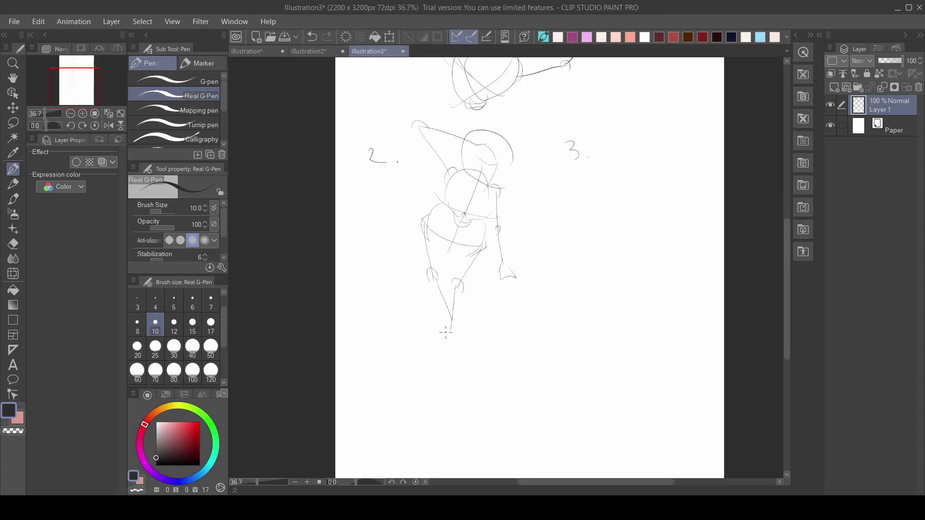
# - Sketch the second figure's pointed foot below the spot where the legs meet
pyautogui.moveTo(452, 328)
pyautogui.mouseDown()
pyautogui.moveTo(440, 349)
pyautogui.moveTo(451, 353)
pyautogui.mouseUp()
pyautogui.moveTo(452, 353); pyautogui.dragTo(457, 318)
pyautogui.moveTo(62, 84); pyautogui.dragTo(70, 80)
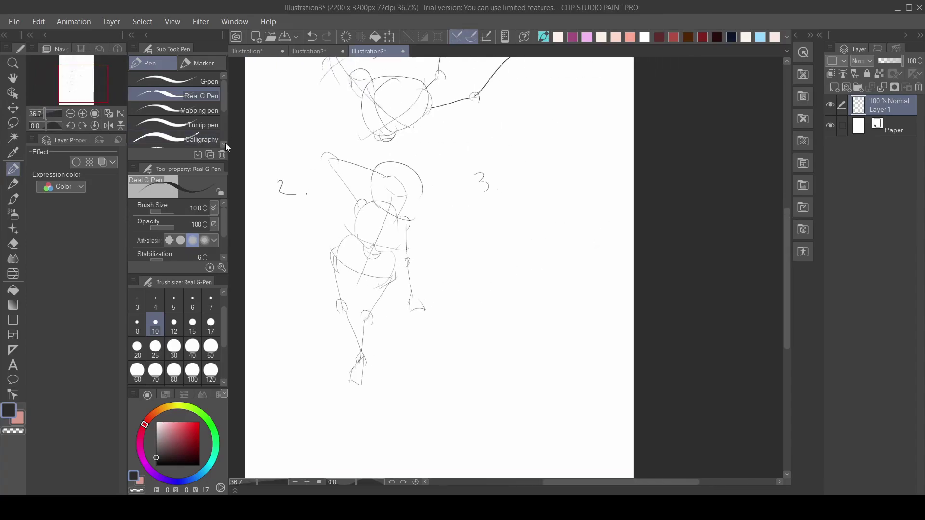
# - Draw two long straight guide lines spreading in a V from the second figure's feet past both sides of the body
pyautogui.moveTo(355, 332); pyautogui.dragTo(334, 195)
pyautogui.hotkey('ctrl', 'z')
pyautogui.moveTo(359, 352); pyautogui.dragTo(317, 195)
pyautogui.hotkey('ctrl', 'z')
pyautogui.moveTo(342, 309); pyautogui.dragTo(299, 151)
pyautogui.hotkey('ctrl', 'z')
pyautogui.moveTo(362, 355)
pyautogui.mouseDown()
pyautogui.moveTo(306, 190)
pyautogui.moveTo(430, 250)
pyautogui.mouseUp()
pyautogui.hotkey('ctrl', 'z')
pyautogui.moveTo(371, 334); pyautogui.dragTo(448, 192)
# - Sketch the third figure's bent arm as an angular outline beside the label "3."
pyautogui.scroll(4, 425, 132)
pyautogui.scroll(-10, 452, 156)
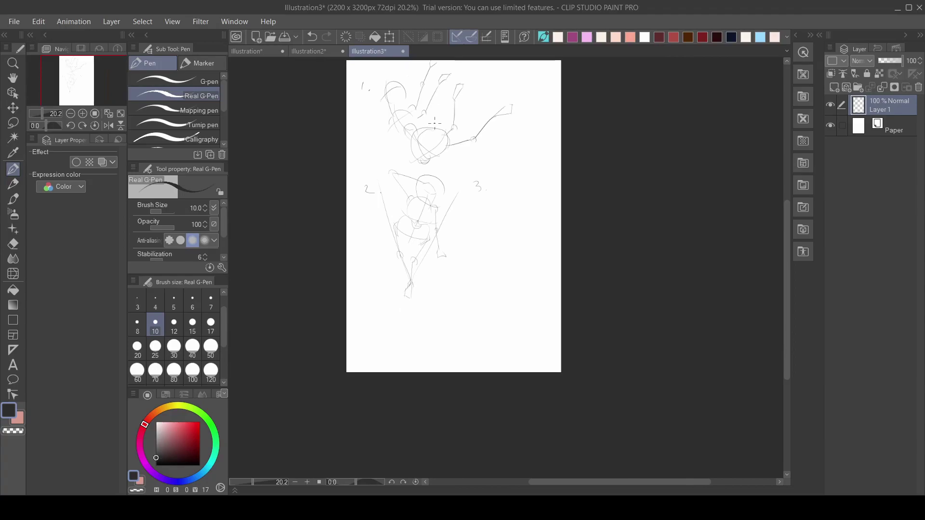
pyautogui.scroll(7, 558, 150)
pyautogui.moveTo(87, 82); pyautogui.dragTo(77, 85)
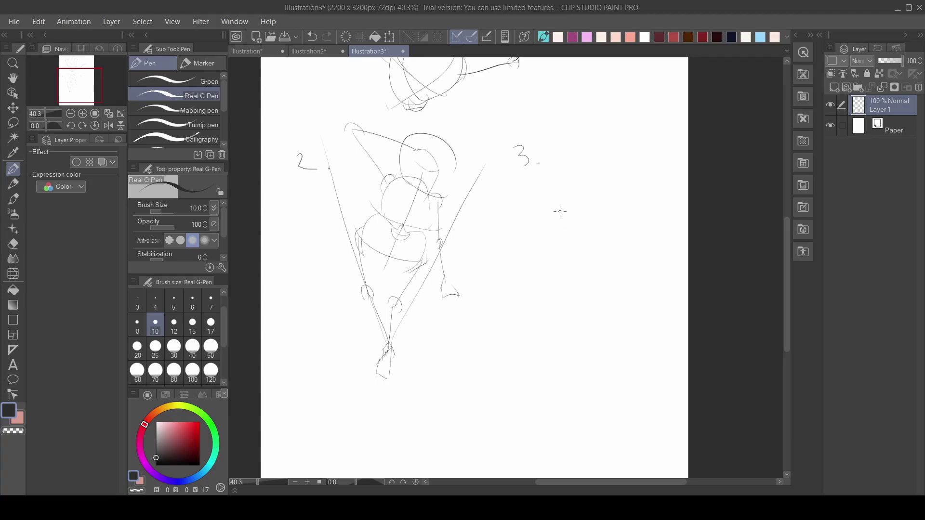
pyautogui.moveTo(546, 182)
pyautogui.mouseDown()
pyautogui.moveTo(574, 144)
pyautogui.moveTo(596, 185)
pyautogui.mouseUp()
pyautogui.hotkey('ctrl', 'z')
pyautogui.hotkey('ctrl', 'z')
pyautogui.moveTo(572, 146)
pyautogui.mouseDown()
pyautogui.moveTo(615, 144)
pyautogui.moveTo(580, 179)
pyautogui.mouseUp()
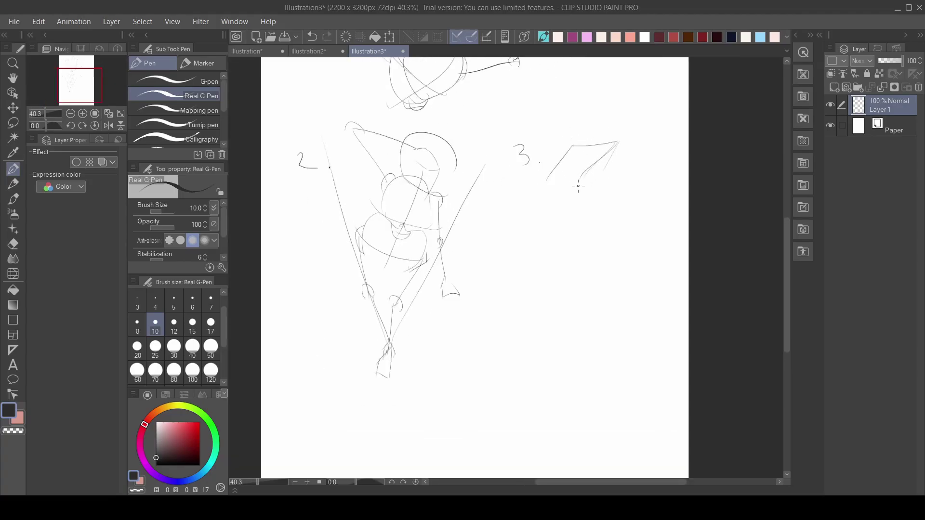
# - Draw the third figure's curved spine line with the ribcage sides, waist and rounded pelvis around it
pyautogui.moveTo(604, 100); pyautogui.dragTo(608, 283)
pyautogui.moveTo(607, 127)
pyautogui.mouseDown()
pyautogui.moveTo(586, 188)
pyautogui.moveTo(635, 199)
pyautogui.mouseUp()
pyautogui.moveTo(622, 144)
pyautogui.mouseDown()
pyautogui.moveTo(645, 194)
pyautogui.moveTo(620, 123)
pyautogui.mouseUp()
pyautogui.hotkey('ctrl', 'z')
pyautogui.moveTo(579, 145)
pyautogui.mouseDown()
pyautogui.moveTo(592, 130)
pyautogui.moveTo(647, 158)
pyautogui.mouseUp()
pyautogui.hotkey('ctrl', 'z')
pyautogui.moveTo(631, 207)
pyautogui.mouseDown()
pyautogui.moveTo(612, 221)
pyautogui.moveTo(597, 294)
pyautogui.mouseUp()
pyautogui.moveTo(641, 244); pyautogui.dragTo(627, 294)
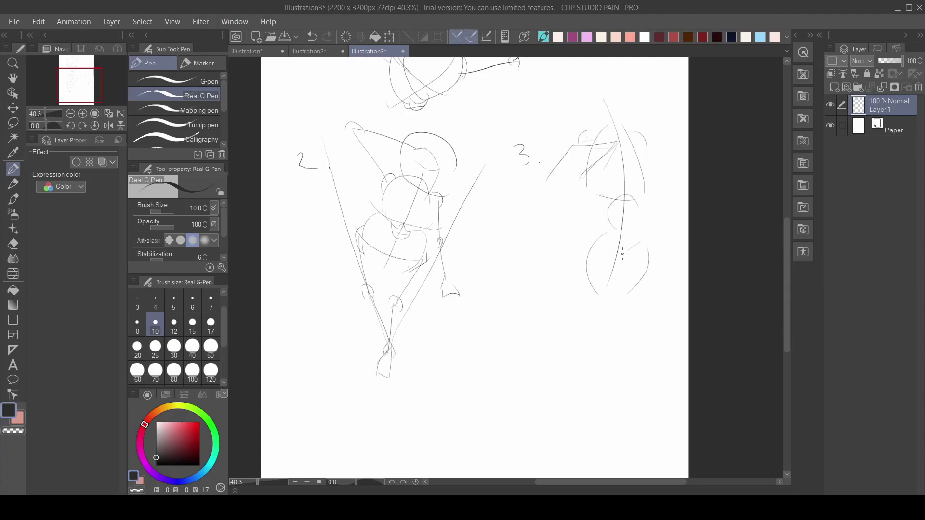
# - Sketch the third figure's raised arm from the shoulder through the elbow joint toward the page's upper edge
pyautogui.scroll(-1, 609, 171)
pyautogui.moveTo(609, 170)
pyautogui.mouseDown()
pyautogui.moveTo(635, 291)
pyautogui.moveTo(645, 208)
pyautogui.mouseUp()
pyautogui.hotkey('ctrl', 'z')
pyautogui.moveTo(656, 272)
pyautogui.mouseDown()
pyautogui.moveTo(635, 208)
pyautogui.moveTo(624, 203)
pyautogui.mouseUp()
pyautogui.hotkey('ctrl', 'z')
pyautogui.moveTo(620, 269)
pyautogui.mouseDown()
pyautogui.moveTo(619, 195)
pyautogui.moveTo(628, 203)
pyautogui.mouseUp()
pyautogui.moveTo(615, 204)
pyautogui.mouseDown()
pyautogui.moveTo(624, 194)
pyautogui.moveTo(611, 151)
pyautogui.mouseUp()
pyautogui.hotkey('ctrl', 'z')
pyautogui.moveTo(622, 194); pyautogui.dragTo(591, 126)
pyautogui.moveTo(618, 194); pyautogui.dragTo(592, 114)
pyautogui.moveTo(593, 120)
pyautogui.mouseDown()
pyautogui.moveTo(580, 99)
pyautogui.moveTo(591, 129)
pyautogui.moveTo(573, 95)
pyautogui.mouseUp()
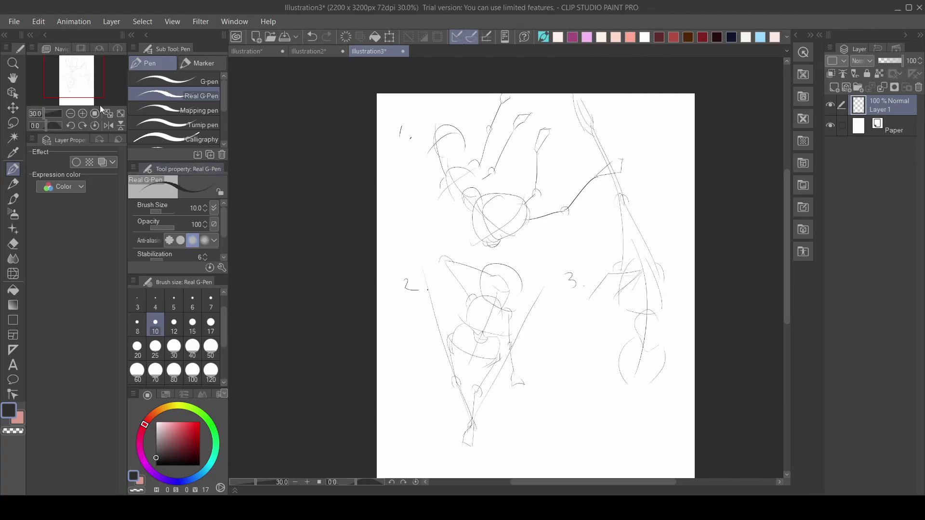
# - Sketch the upside-down third figure's shoulder arcs and two long upper-arm lines reaching down from the torso
pyautogui.click(87, 92)
pyautogui.scroll(5, 521, 225)
pyautogui.moveTo(468, 191)
pyautogui.mouseDown()
pyautogui.moveTo(466, 217)
pyautogui.moveTo(476, 221)
pyautogui.mouseUp()
pyautogui.hotkey('ctrl', 'z')
pyautogui.moveTo(535, 228)
pyautogui.mouseDown()
pyautogui.moveTo(554, 246)
pyautogui.moveTo(521, 340)
pyautogui.mouseUp()
pyautogui.hotkey('ctrl', 'z')
pyautogui.moveTo(456, 219)
pyautogui.mouseDown()
pyautogui.moveTo(461, 327)
pyautogui.moveTo(471, 332)
pyautogui.mouseUp()
# - Add elbow arcs and extend both of the third figure's forearms downward so they converge near the page's lower edge
pyautogui.moveTo(464, 336)
pyautogui.mouseDown()
pyautogui.moveTo(524, 343)
pyautogui.moveTo(477, 424)
pyautogui.mouseUp()
pyautogui.moveTo(518, 334); pyautogui.dragTo(483, 449)
pyautogui.hotkey('ctrl', 'z')
pyautogui.hotkey('ctrl', 'z')
pyautogui.moveTo(468, 332)
pyautogui.mouseDown()
pyautogui.moveTo(475, 432)
pyautogui.moveTo(492, 478)
pyautogui.moveTo(477, 437)
pyautogui.mouseUp()
pyautogui.hotkey('ctrl', 'z')
pyautogui.hotkey('ctrl', 'z')
pyautogui.moveTo(518, 337); pyautogui.dragTo(475, 478)
# - Sketch the third figure's hands as narrow angular outlines at the ends of the two forearms
pyautogui.scroll(2, 483, 441)
pyautogui.scroll(-8, 482, 457)
pyautogui.scroll(10, 481, 459)
pyautogui.moveTo(481, 434)
pyautogui.mouseDown()
pyautogui.moveTo(486, 478)
pyautogui.moveTo(489, 457)
pyautogui.moveTo(505, 445)
pyautogui.mouseUp()
pyautogui.moveTo(500, 436); pyautogui.dragTo(498, 477)
# - Draw the third figure's head as an oval between the supporting arms, with a curved centre line and a crossing contour
pyautogui.scroll(1, 505, 424)
pyautogui.scroll(-8, 508, 434)
pyautogui.scroll(6, 511, 362)
pyautogui.moveTo(502, 361)
pyautogui.mouseDown()
pyautogui.moveTo(481, 326)
pyautogui.moveTo(508, 303)
pyautogui.moveTo(528, 319)
pyautogui.moveTo(498, 391)
pyautogui.mouseUp()
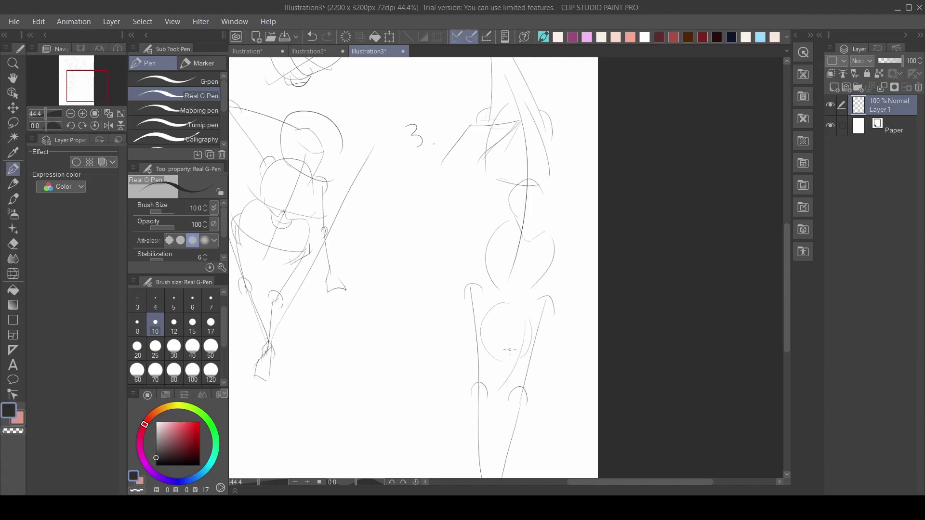
pyautogui.hotkey('ctrl', 'z')
pyautogui.hotkey('ctrl', 'y')
pyautogui.hotkey('ctrl', 'z')
pyautogui.hotkey('ctrl', 'y')
pyautogui.hotkey('ctrl', 'z')
pyautogui.hotkey('ctrl', 'y')
pyautogui.hotkey('ctrl', 'z')
pyautogui.moveTo(499, 361); pyautogui.dragTo(527, 312)
pyautogui.hotkey('ctrl', 'z')
pyautogui.moveTo(532, 361)
pyautogui.mouseDown()
pyautogui.moveTo(484, 338)
pyautogui.moveTo(478, 324)
pyautogui.mouseUp()
# - Connect the third figure's ribcage to the shoulders and draw curved contour lines across the ribcage and hips
pyautogui.scroll(1, 504, 341)
pyautogui.scroll(-3, 537, 312)
pyautogui.scroll(1, 523, 289)
pyautogui.moveTo(510, 264); pyautogui.dragTo(499, 284)
pyautogui.moveTo(553, 260); pyautogui.dragTo(561, 300)
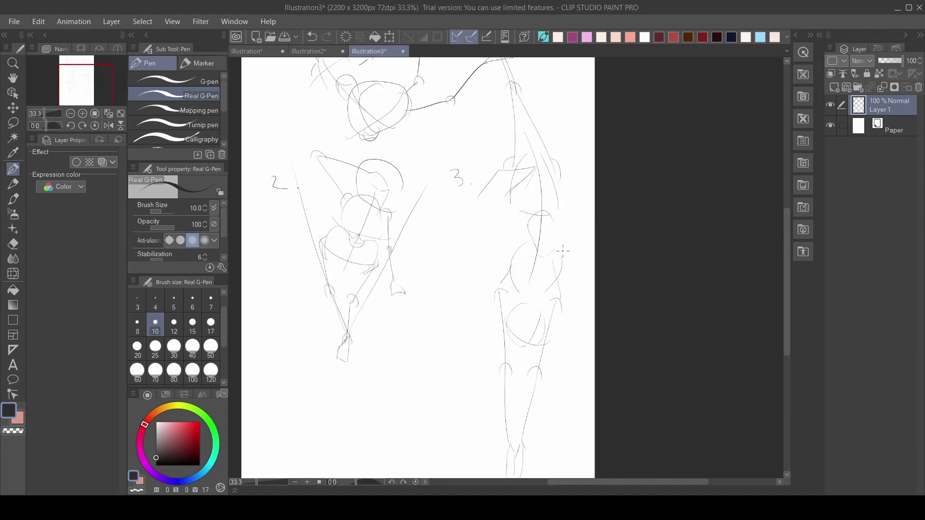
pyautogui.scroll(1, 569, 296)
pyautogui.scroll(-4, 563, 289)
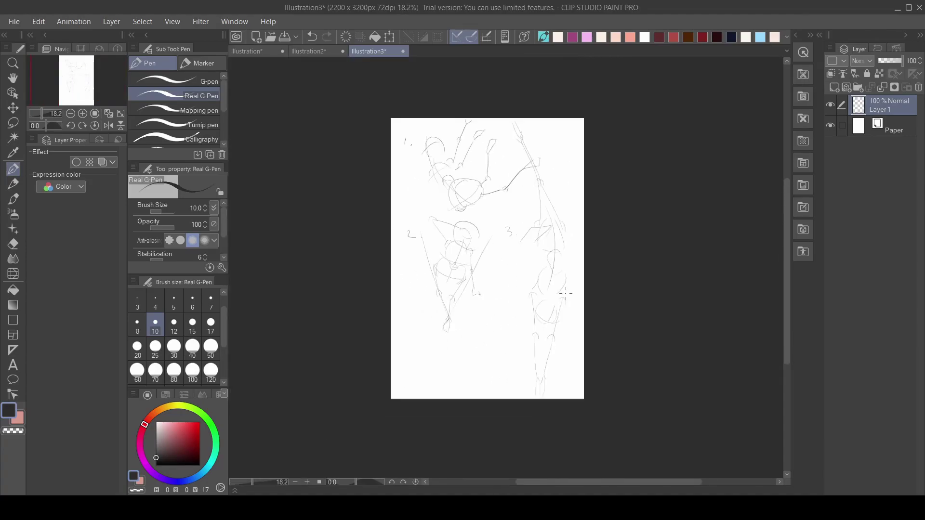
pyautogui.scroll(4, 557, 286)
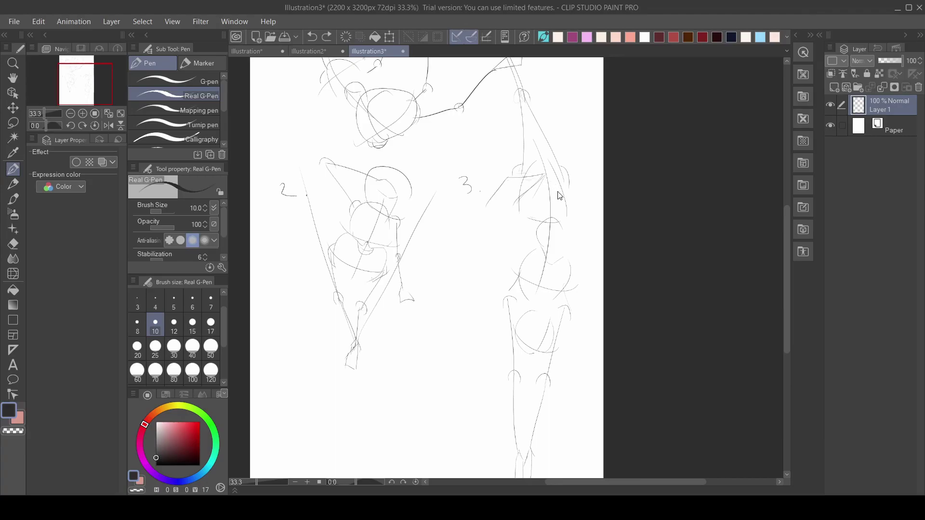
pyautogui.moveTo(508, 207); pyautogui.dragTo(584, 192)
# - Write the label "4." in the empty lower-left area of the page, below the second figure
pyautogui.scroll(1, 501, 227)
pyautogui.scroll(-4, 481, 251)
pyautogui.scroll(3, 471, 275)
pyautogui.scroll(1, 412, 372)
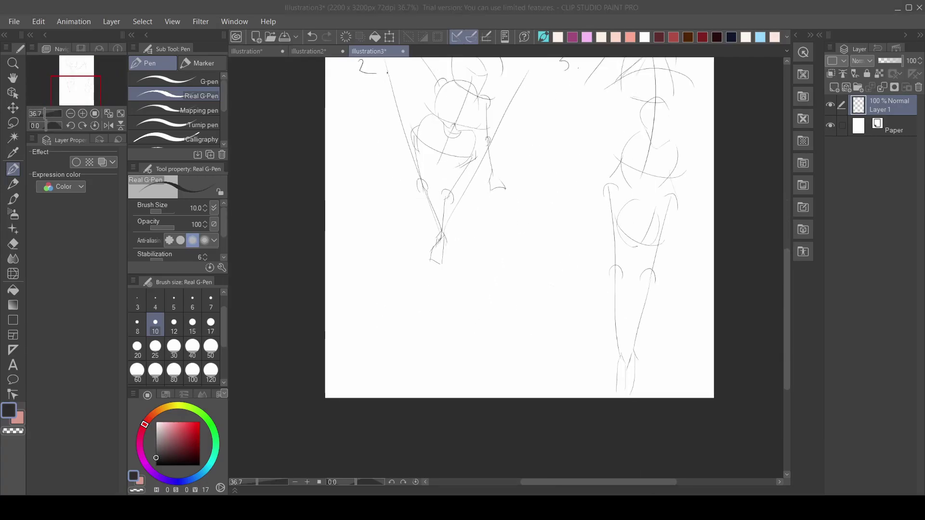
pyautogui.scroll(1, 347, 304)
pyautogui.moveTo(340, 295)
pyautogui.mouseDown()
pyautogui.moveTo(339, 324)
pyautogui.moveTo(343, 308)
pyautogui.moveTo(330, 308)
pyautogui.mouseUp()
pyautogui.hotkey('ctrl', 'z')
pyautogui.hotkey('ctrl', 'z')
pyautogui.moveTo(330, 309); pyautogui.dragTo(333, 276)
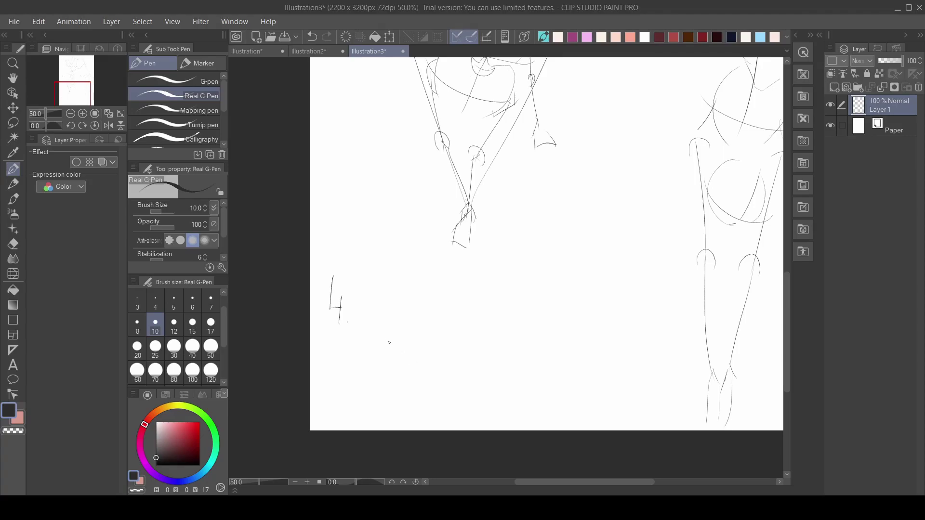
# - Sketch the fourth figure's reclining torso as a large and a smaller rounded mass joined by a small waist oval
pyautogui.moveTo(490, 320); pyautogui.dragTo(460, 369)
pyautogui.moveTo(518, 356)
pyautogui.mouseDown()
pyautogui.moveTo(429, 355)
pyautogui.moveTo(438, 359)
pyautogui.moveTo(415, 363)
pyautogui.moveTo(429, 339)
pyautogui.mouseUp()
pyautogui.moveTo(437, 372)
pyautogui.mouseDown()
pyautogui.moveTo(401, 380)
pyautogui.moveTo(391, 365)
pyautogui.mouseUp()
pyautogui.hotkey('ctrl', 'z')
pyautogui.hotkey('ctrl', 'z')
pyautogui.hotkey('ctrl', 'z')
pyautogui.moveTo(421, 325); pyautogui.dragTo(420, 360)
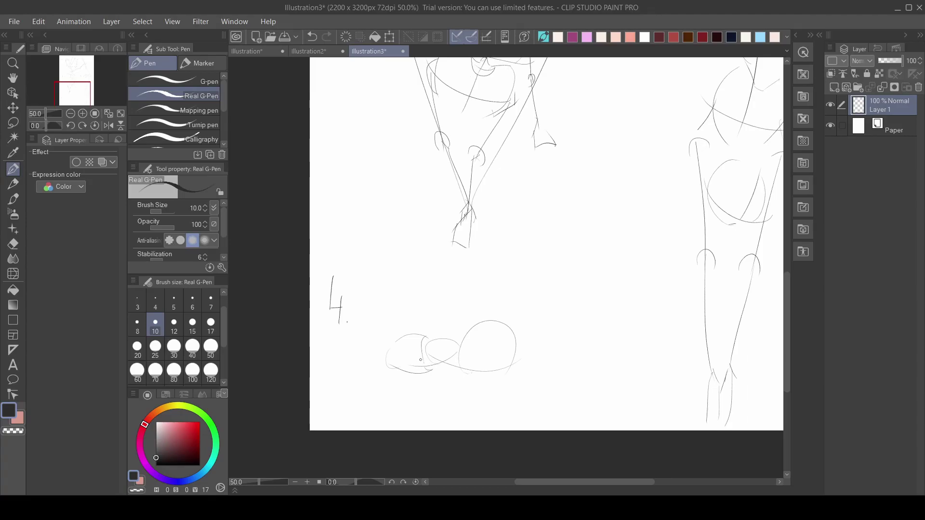
# - Draw curved vertical centre lines through the fourth figure's two rounded torso masses
pyautogui.moveTo(503, 314); pyautogui.dragTo(485, 378)
pyautogui.hotkey('ctrl', 'z')
pyautogui.moveTo(421, 326); pyautogui.dragTo(409, 382)
pyautogui.hotkey('ctrl', 'z')
pyautogui.moveTo(410, 317); pyautogui.dragTo(407, 380)
pyautogui.moveTo(511, 310); pyautogui.dragTo(484, 381)
pyautogui.hotkey('ctrl', 'z')
pyautogui.moveTo(513, 310); pyautogui.dragTo(492, 385)
pyautogui.hotkey('ctrl', 'z')
pyautogui.moveTo(495, 297); pyautogui.dragTo(486, 384)
# - Add a cross contour to the fourth figure's large circle and sketch two jointed legs stretching to the third figure's hands
pyautogui.moveTo(468, 351)
pyautogui.mouseDown()
pyautogui.moveTo(514, 360)
pyautogui.moveTo(509, 374)
pyautogui.mouseUp()
pyautogui.moveTo(499, 332)
pyautogui.mouseDown()
pyautogui.moveTo(522, 358)
pyautogui.moveTo(672, 380)
pyautogui.mouseUp()
pyautogui.moveTo(513, 383)
pyautogui.mouseDown()
pyautogui.moveTo(656, 373)
pyautogui.moveTo(701, 385)
pyautogui.moveTo(708, 400)
pyautogui.mouseUp()
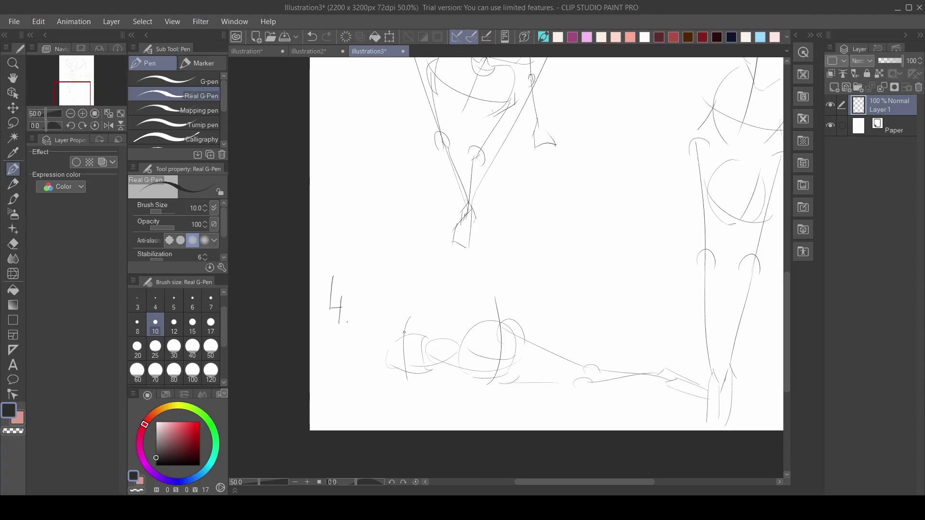
# - Erase the fourth figure's waist oval and smaller torso mass with the Hard eraser at brush size 100
pyautogui.press('e')
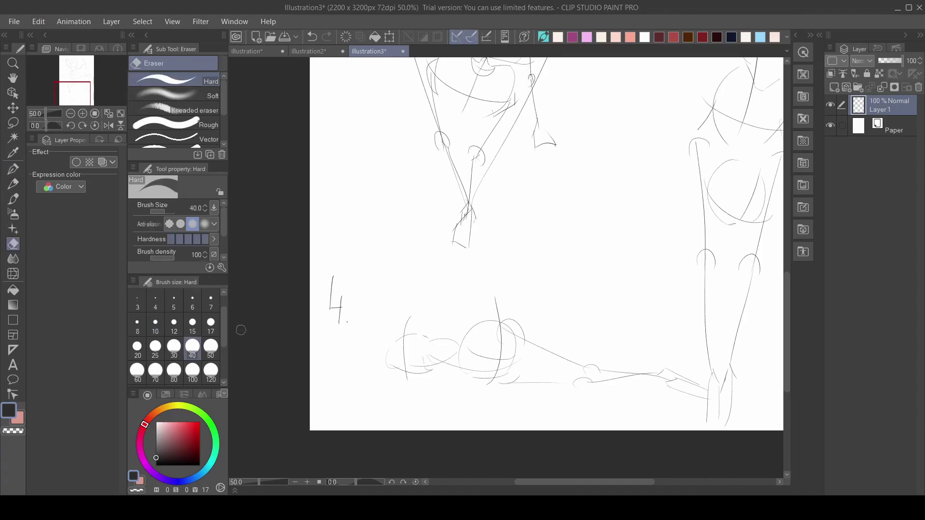
pyautogui.moveTo(398, 351); pyautogui.dragTo(425, 365)
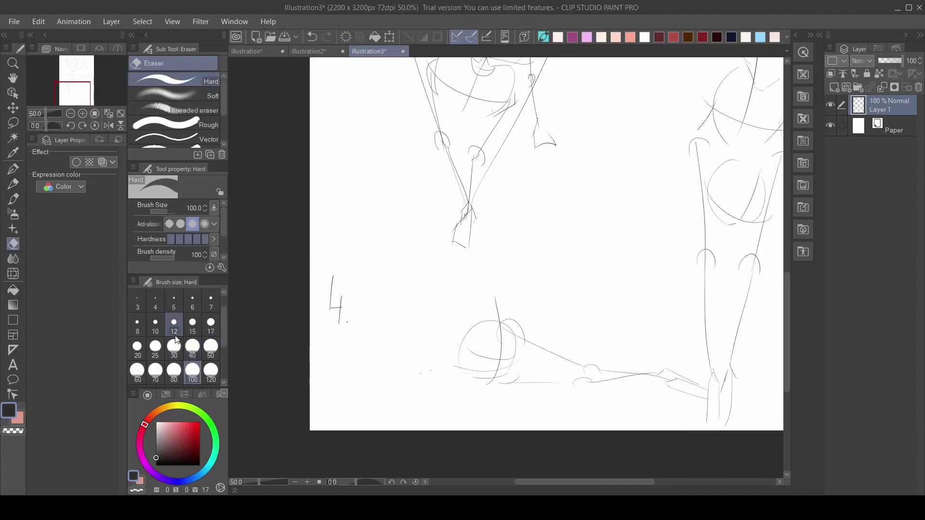
# - Draw a small rounded loop at the base of the fourth figure's large circle with the Real G-Pen
pyautogui.press('p')
pyautogui.moveTo(457, 359); pyautogui.dragTo(459, 366)
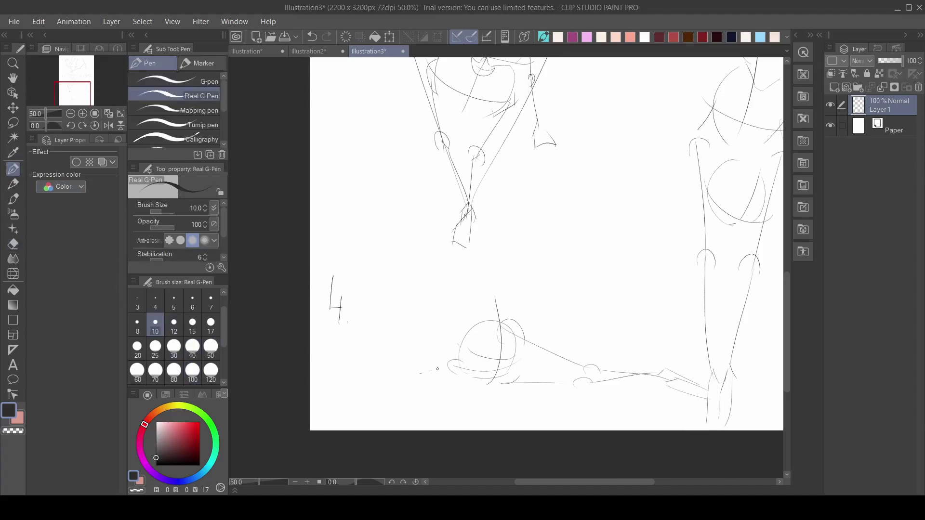
pyautogui.hotkey('ctrl', 'z')
pyautogui.hotkey('ctrl', 'z')
pyautogui.moveTo(422, 326); pyautogui.dragTo(457, 370)
pyautogui.moveTo(406, 352)
pyautogui.mouseDown()
pyautogui.moveTo(445, 329)
pyautogui.moveTo(455, 353)
pyautogui.mouseUp()
pyautogui.moveTo(417, 362)
pyautogui.mouseDown()
pyautogui.moveTo(431, 370)
pyautogui.moveTo(410, 371)
pyautogui.mouseUp()
pyautogui.moveTo(410, 345); pyautogui.dragTo(448, 317)
pyautogui.hotkey('ctrl', 'z')
pyautogui.hotkey('ctrl', 'z')
pyautogui.hotkey('ctrl', 'z')
pyautogui.hotkey('ctrl', 'z')
pyautogui.hotkey('ctrl', 'z')
pyautogui.hotkey('ctrl', 'z')
pyautogui.hotkey('ctrl', 'z')
# - Sketch the fourth figure's upper torso with slanted edge lines and a curved upper line running to the large circle
pyautogui.moveTo(413, 353); pyautogui.dragTo(439, 374)
pyautogui.moveTo(428, 315)
pyautogui.mouseDown()
pyautogui.moveTo(465, 325)
pyautogui.moveTo(470, 339)
pyautogui.moveTo(444, 372)
pyautogui.mouseUp()
pyautogui.hotkey('ctrl', 'z')
pyautogui.hotkey('ctrl', 'z')
pyautogui.hotkey('ctrl', 'z')
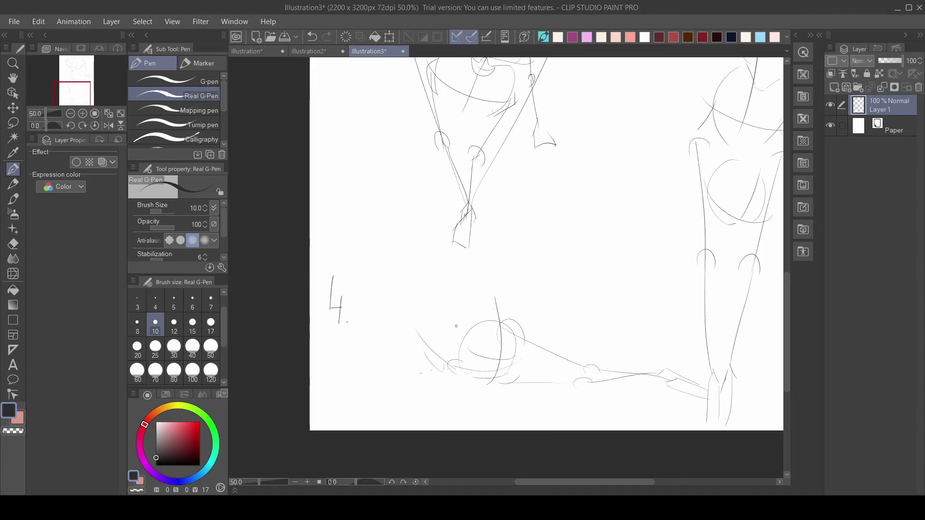
pyautogui.moveTo(418, 324); pyautogui.dragTo(472, 333)
# - Sketch the fourth figure's arms from shoulder arcs, one stretched along the body and one bent down through the elbow
pyautogui.moveTo(451, 306)
pyautogui.mouseDown()
pyautogui.moveTo(528, 324)
pyautogui.moveTo(518, 320)
pyautogui.moveTo(589, 362)
pyautogui.mouseUp()
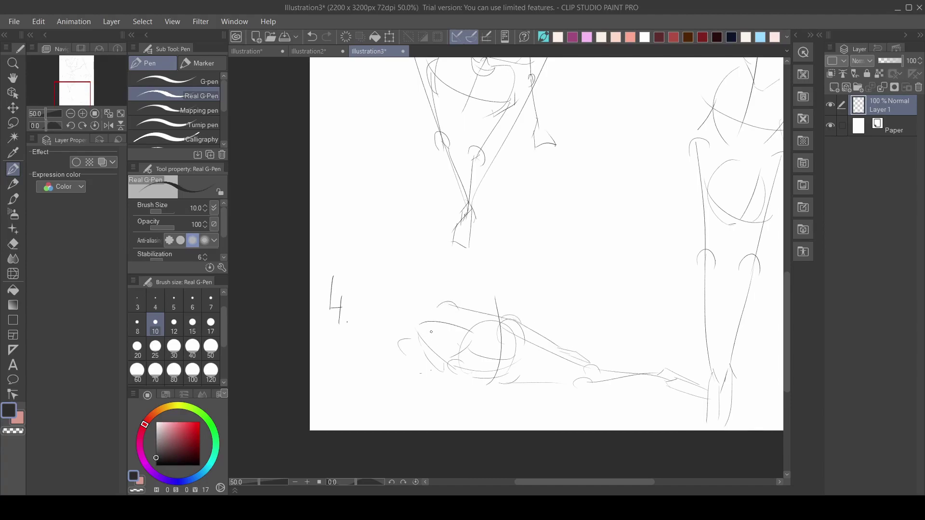
pyautogui.moveTo(407, 346); pyautogui.dragTo(378, 386)
pyautogui.hotkey('ctrl', 'z')
pyautogui.moveTo(407, 349); pyautogui.dragTo(368, 375)
pyautogui.moveTo(368, 375)
pyautogui.mouseDown()
pyautogui.moveTo(359, 384)
pyautogui.moveTo(428, 417)
pyautogui.mouseUp()
# - Draw the fourth figure's head as a rounded shape with crossing guide lines beside the label "4."
pyautogui.moveTo(386, 277)
pyautogui.mouseDown()
pyautogui.moveTo(409, 265)
pyautogui.moveTo(412, 309)
pyautogui.mouseUp()
pyautogui.moveTo(388, 280); pyautogui.dragTo(411, 328)
pyautogui.hotkey('ctrl', 'z')
pyautogui.moveTo(385, 264)
pyautogui.mouseDown()
pyautogui.moveTo(413, 318)
pyautogui.moveTo(427, 287)
pyautogui.mouseUp()
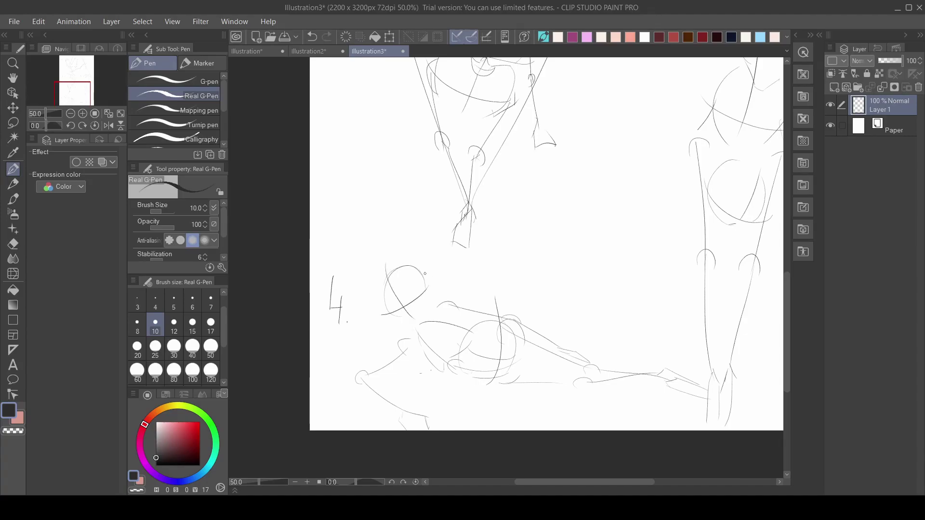
# - Write the label "5." below the second figure and sketch the fifth figure's torso beside it as stacked ovals along a curved spine
pyautogui.scroll(-5, 555, 326)
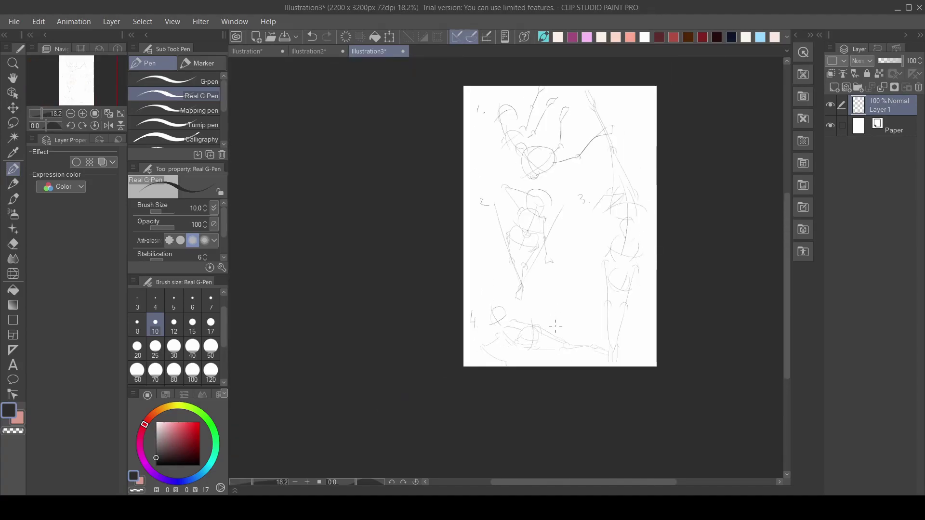
pyautogui.scroll(4, 555, 326)
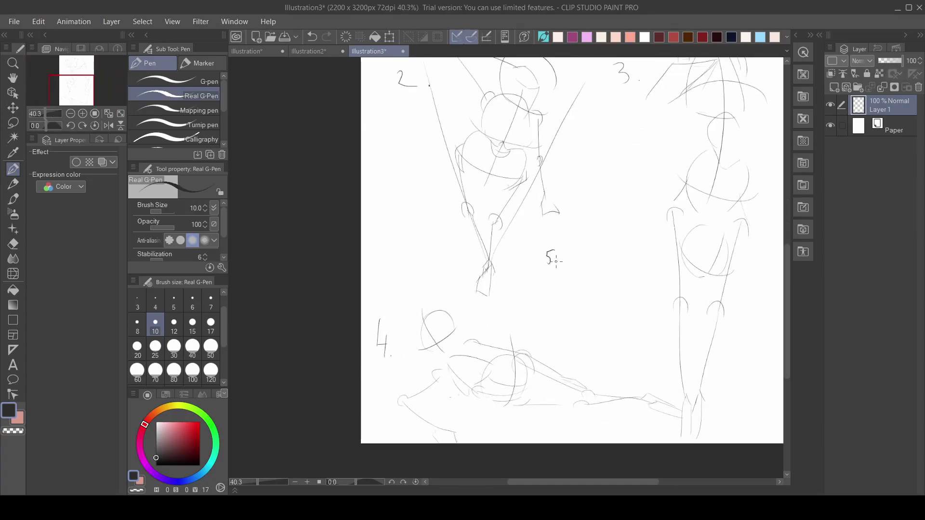
pyautogui.moveTo(592, 250); pyautogui.dragTo(610, 254)
pyautogui.hotkey('ctrl', 'z')
pyautogui.moveTo(627, 186)
pyautogui.mouseDown()
pyautogui.moveTo(605, 261)
pyautogui.moveTo(621, 250)
pyautogui.mouseUp()
pyautogui.hotkey('ctrl', 'z')
pyautogui.hotkey('ctrl', 'z')
pyautogui.moveTo(619, 220)
pyautogui.mouseDown()
pyautogui.moveTo(629, 208)
pyautogui.moveTo(608, 177)
pyautogui.moveTo(632, 189)
pyautogui.moveTo(630, 206)
pyautogui.mouseUp()
pyautogui.moveTo(606, 174); pyautogui.dragTo(621, 173)
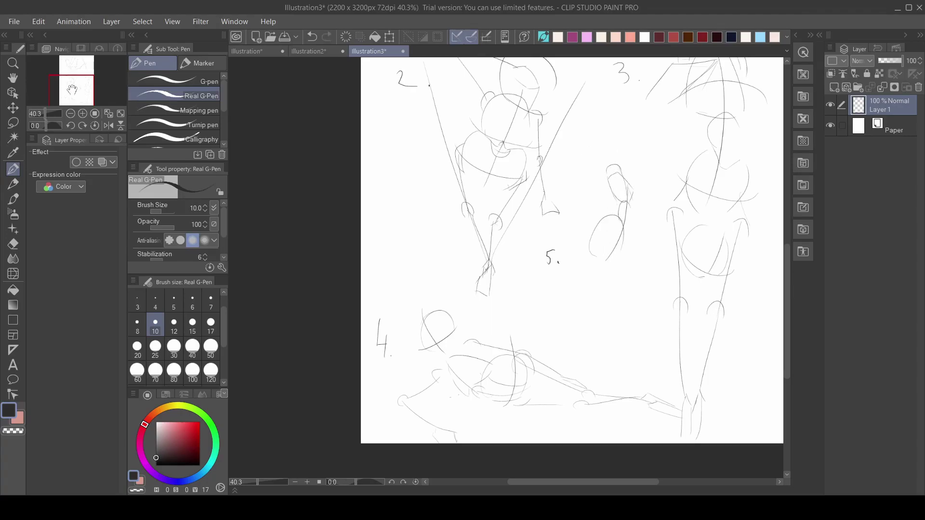
# - Undo the topmost strokes of the fifth figure's torso and redraw the ribcage outline
pyautogui.moveTo(73, 89); pyautogui.dragTo(76, 84)
pyautogui.hotkey('ctrl', 'z')
pyautogui.hotkey('ctrl', 'z')
pyautogui.moveTo(577, 234); pyautogui.dragTo(592, 256)
# - Sketch the fifth figure's legs with joint arcs, one bent sharply at the knee and one extending diagonally down
pyautogui.moveTo(580, 308); pyautogui.dragTo(608, 290)
pyautogui.hotkey('ctrl', 'z')
pyautogui.moveTo(610, 291)
pyautogui.mouseDown()
pyautogui.moveTo(582, 401)
pyautogui.moveTo(596, 355)
pyautogui.moveTo(594, 379)
pyautogui.mouseUp()
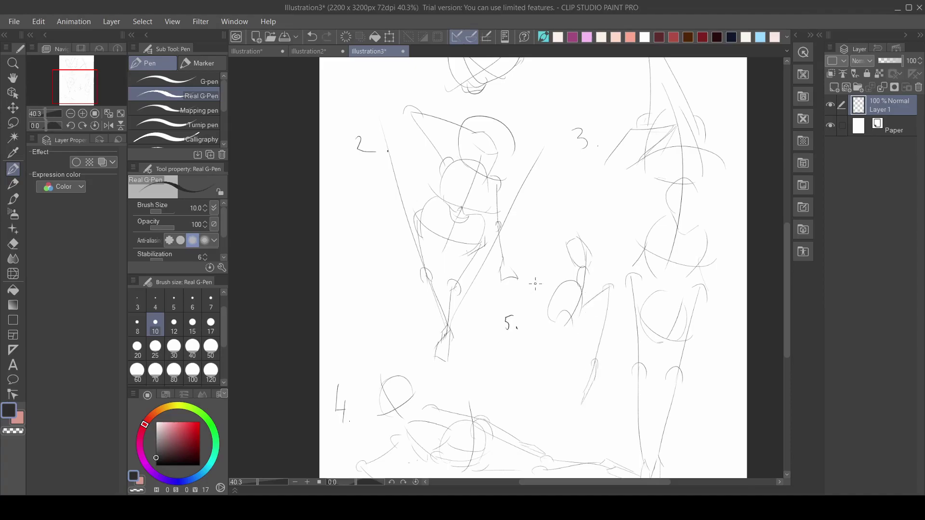
pyautogui.moveTo(561, 318)
pyautogui.mouseDown()
pyautogui.moveTo(549, 394)
pyautogui.moveTo(516, 407)
pyautogui.moveTo(511, 430)
pyautogui.mouseUp()
pyautogui.hotkey('ctrl', 'z')
pyautogui.hotkey('ctrl', 'z')
# - Sketch the fifth figure's round head and raised arms running up through the elbow joints to an angular hand
pyautogui.moveTo(569, 222)
pyautogui.mouseDown()
pyautogui.moveTo(583, 219)
pyautogui.moveTo(569, 212)
pyautogui.moveTo(577, 227)
pyautogui.moveTo(561, 235)
pyautogui.moveTo(581, 239)
pyautogui.moveTo(573, 123)
pyautogui.mouseUp()
pyautogui.hotkey('ctrl', 'z')
pyautogui.hotkey('ctrl', 'z')
pyautogui.moveTo(575, 163); pyautogui.dragTo(576, 105)
pyautogui.moveTo(567, 205); pyautogui.dragTo(574, 116)
pyautogui.hotkey('ctrl', 'z')
pyautogui.hotkey('ctrl', 'z')
pyautogui.moveTo(569, 164); pyautogui.dragTo(575, 103)
pyautogui.moveTo(572, 104)
pyautogui.mouseDown()
pyautogui.moveTo(575, 85)
pyautogui.moveTo(574, 103)
pyautogui.mouseUp()
pyautogui.hotkey('ctrl', 'z')
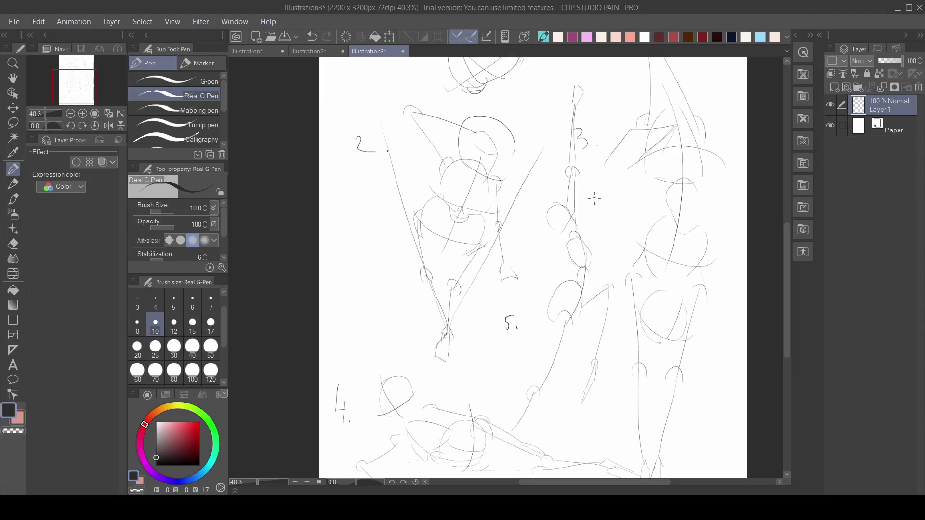
# - Draw jaw and neck guide lines on the fifth figure's head where it meets the raised arms
pyautogui.click(576, 508)
pyautogui.click(565, 355)
pyautogui.scroll(5, 578, 217)
pyautogui.scroll(-10, 652, 277)
pyautogui.moveTo(89, 84); pyautogui.dragTo(109, 87)
pyautogui.scroll(-8, 493, 264)
pyautogui.scroll(20, 497, 269)
pyautogui.scroll(2, 499, 271)
pyautogui.moveTo(508, 278)
pyautogui.mouseDown()
pyautogui.moveTo(473, 290)
pyautogui.moveTo(492, 244)
pyautogui.mouseUp()
pyautogui.hotkey('ctrl', 'z')
pyautogui.moveTo(508, 278)
pyautogui.mouseDown()
pyautogui.moveTo(496, 233)
pyautogui.moveTo(486, 237)
pyautogui.moveTo(473, 217)
pyautogui.mouseUp()
pyautogui.moveTo(472, 291); pyautogui.dragTo(436, 286)
pyautogui.scroll(1, 444, 274)
pyautogui.moveTo(433, 274); pyautogui.dragTo(449, 271)
# - Add small face and chin guide strokes to the fifth figure's head
pyautogui.scroll(-3, 450, 271)
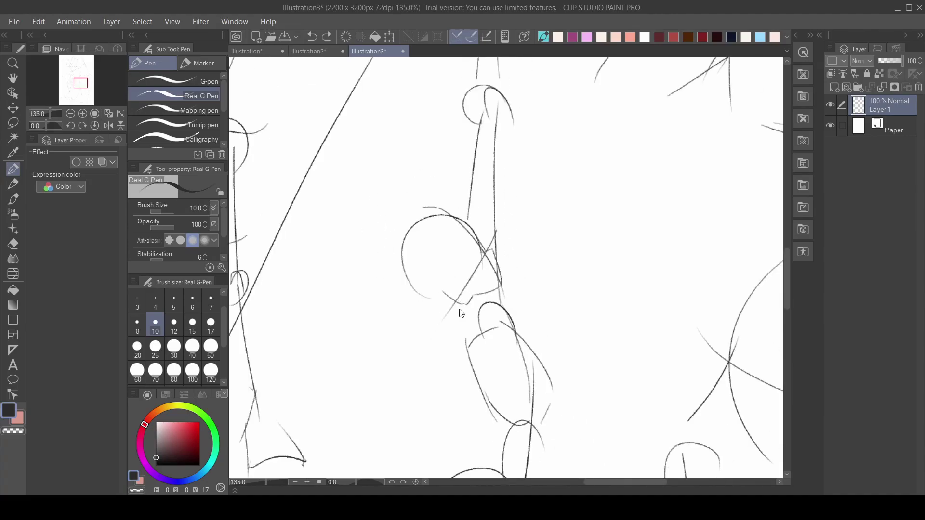
pyautogui.scroll(-3, 449, 309)
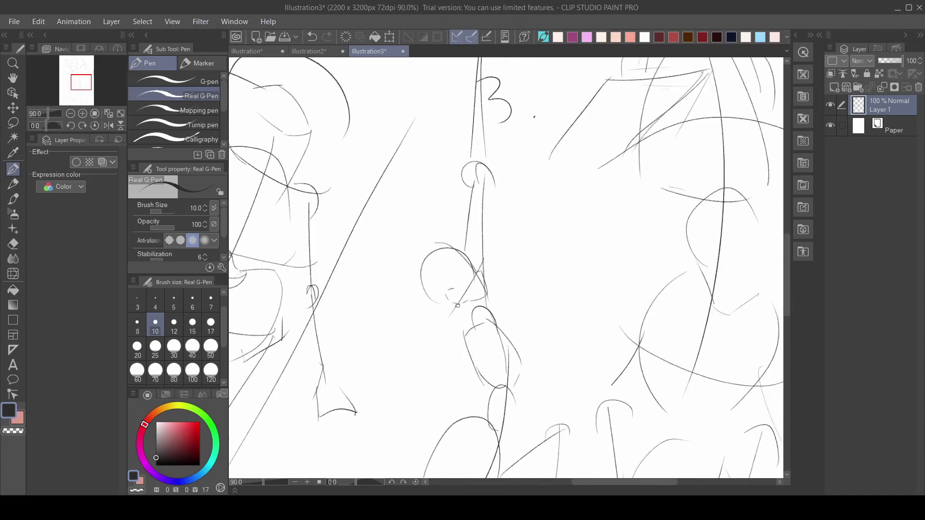
pyautogui.scroll(-3, 605, 366)
pyautogui.scroll(5, 508, 207)
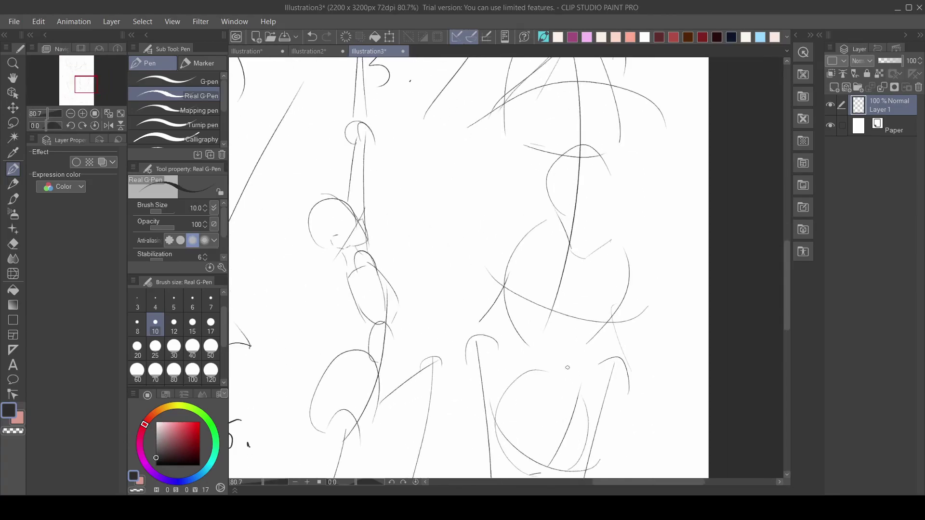
pyautogui.moveTo(336, 252); pyautogui.dragTo(296, 213)
pyautogui.scroll(-3, 313, 227)
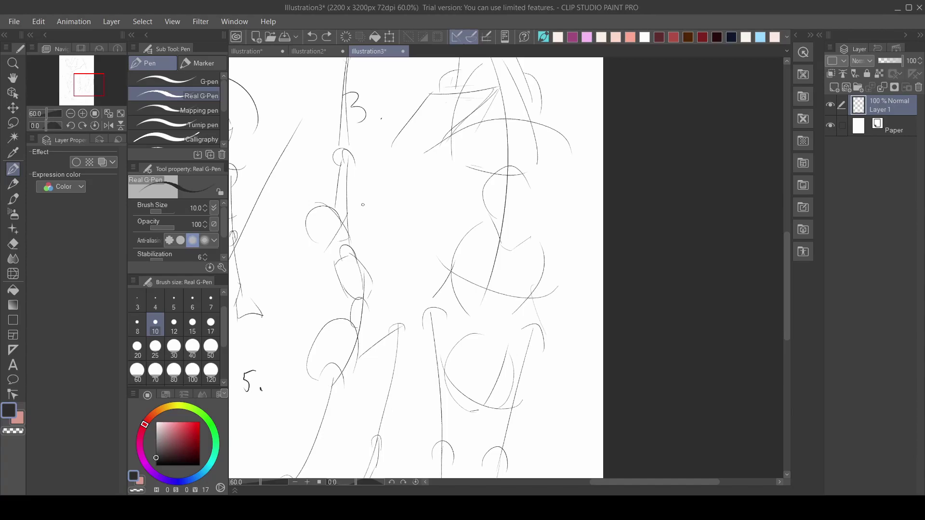
pyautogui.scroll(-4, 362, 205)
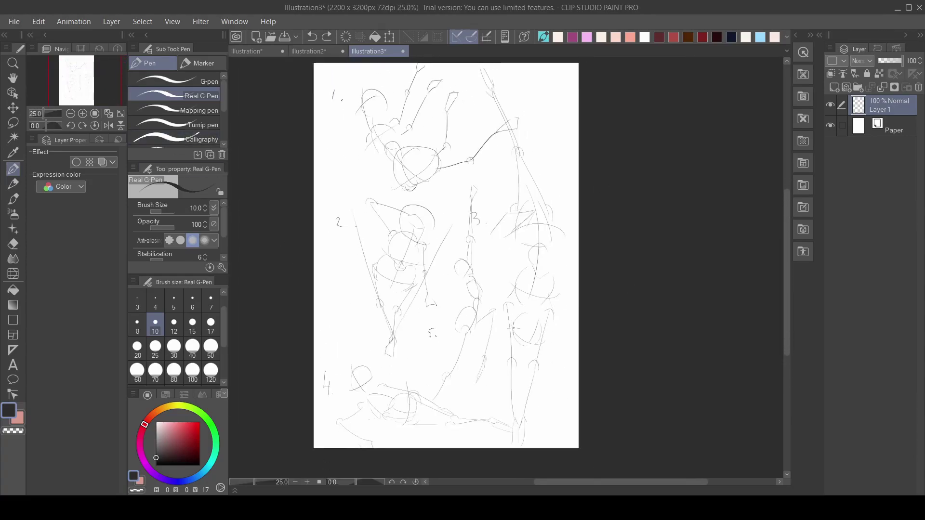
# - Handwrite the title "Mini practice :)" in the page's upper right corner, running its last letters and the smiley downward
pyautogui.scroll(4, 503, 160)
pyautogui.moveTo(502, 160); pyautogui.dragTo(519, 157)
pyautogui.moveTo(523, 151); pyautogui.dragTo(533, 157)
pyautogui.moveTo(537, 148)
pyautogui.mouseDown()
pyautogui.moveTo(537, 157)
pyautogui.moveTo(573, 147)
pyautogui.mouseUp()
pyautogui.moveTo(576, 153); pyautogui.dragTo(584, 147)
pyautogui.moveTo(590, 147); pyautogui.dragTo(595, 153)
pyautogui.moveTo(601, 149); pyautogui.dragTo(596, 214)
pyautogui.click(592, 196)
pyautogui.click(592, 203)
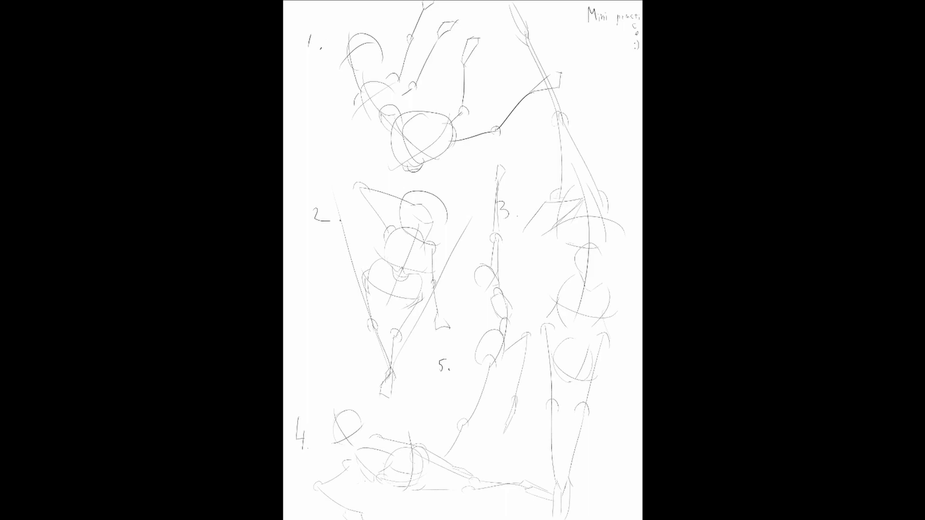